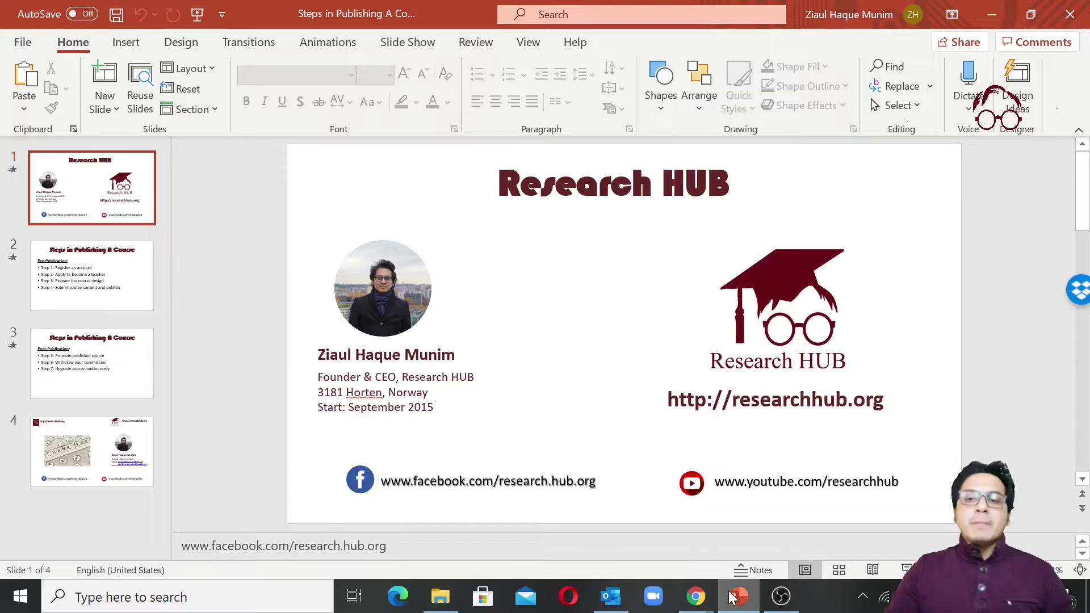
# - Switch to Zoom, start a new meeting with computer audio, and maximize the meeting window
pyautogui.click(991, 14)
pyautogui.doubleClick(35, 392)
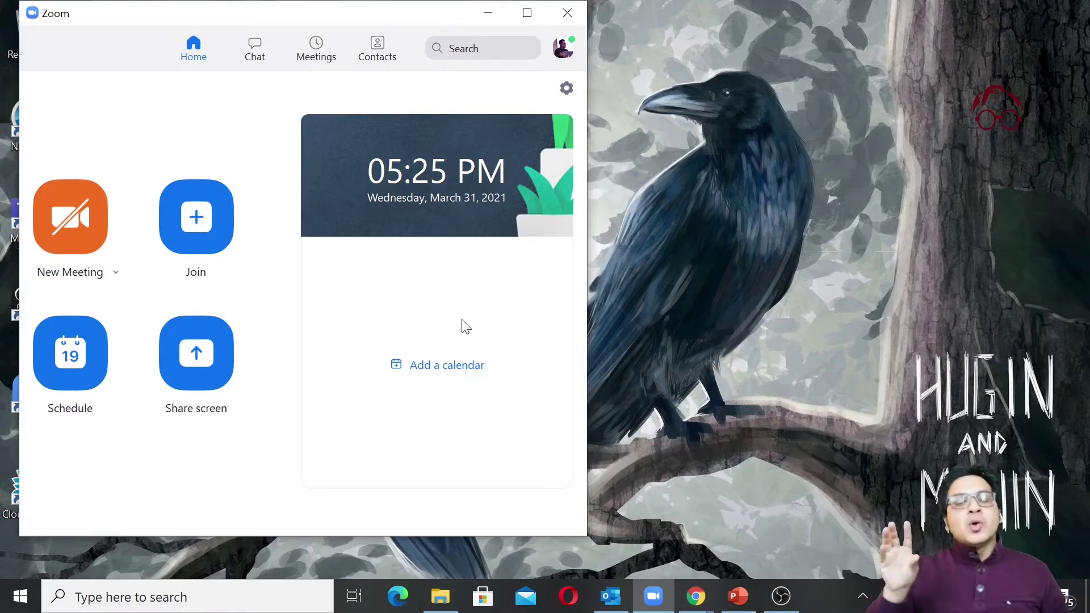
pyautogui.click(80, 227)
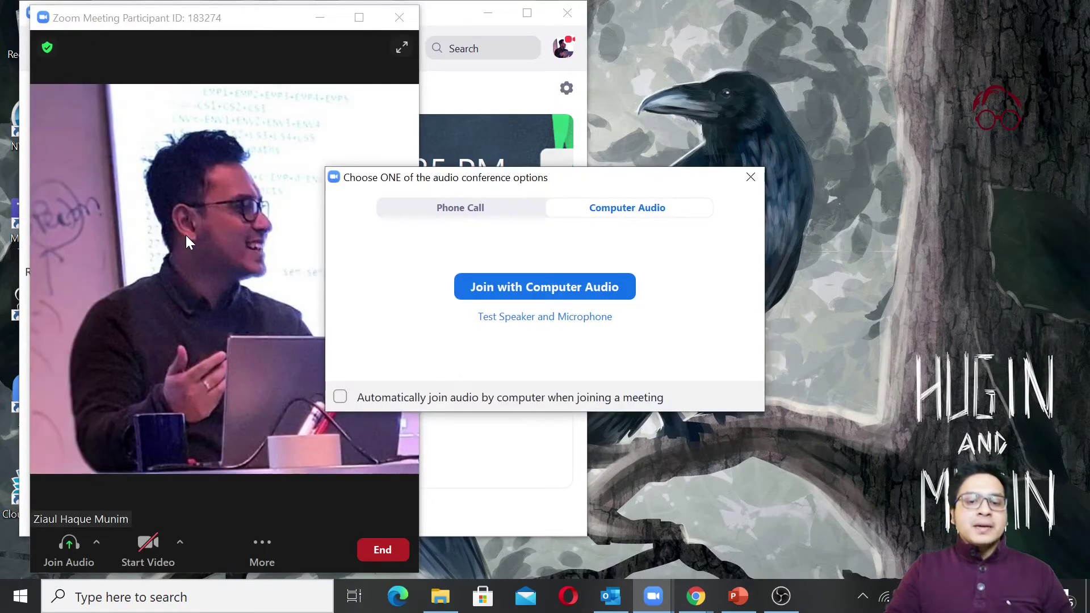
pyautogui.click(492, 286)
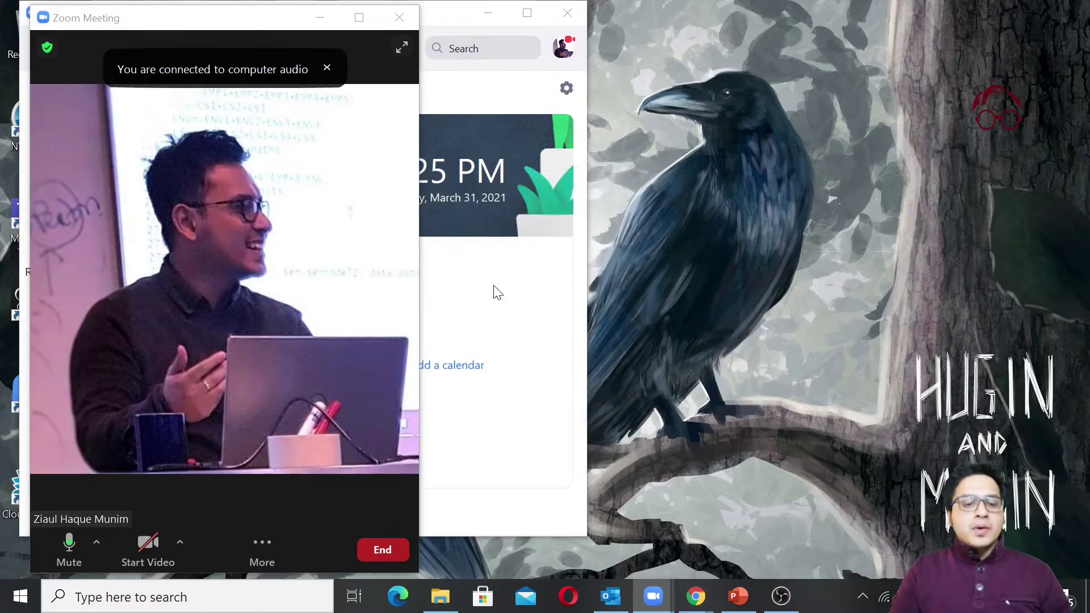
pyautogui.click(359, 17)
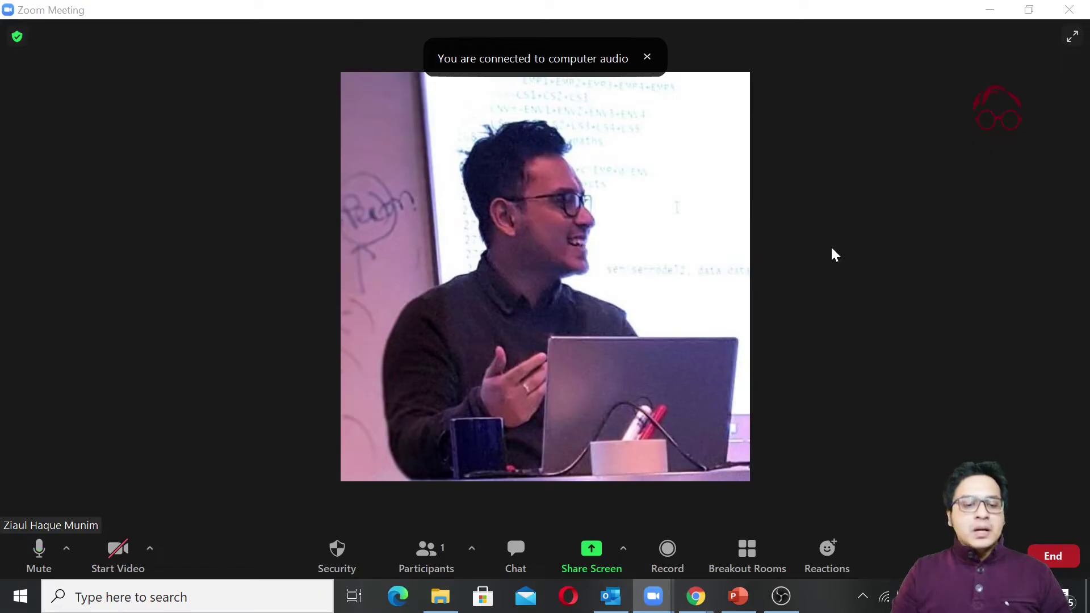
# - Turn on the meeting video using the Integrated Webcam and share the entire screen
pyautogui.click(115, 570)
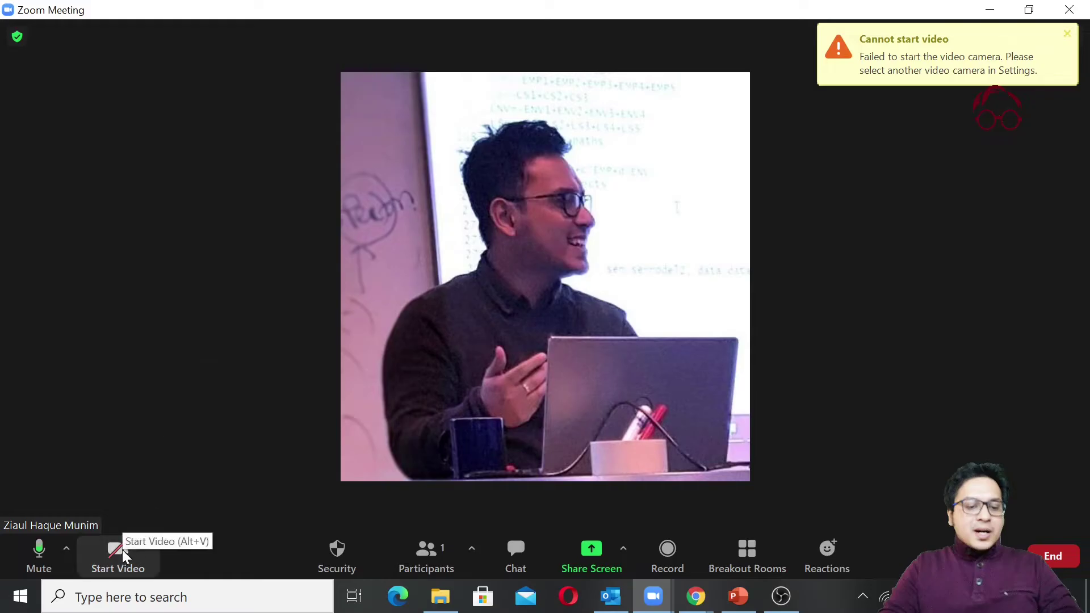
pyautogui.click(151, 553)
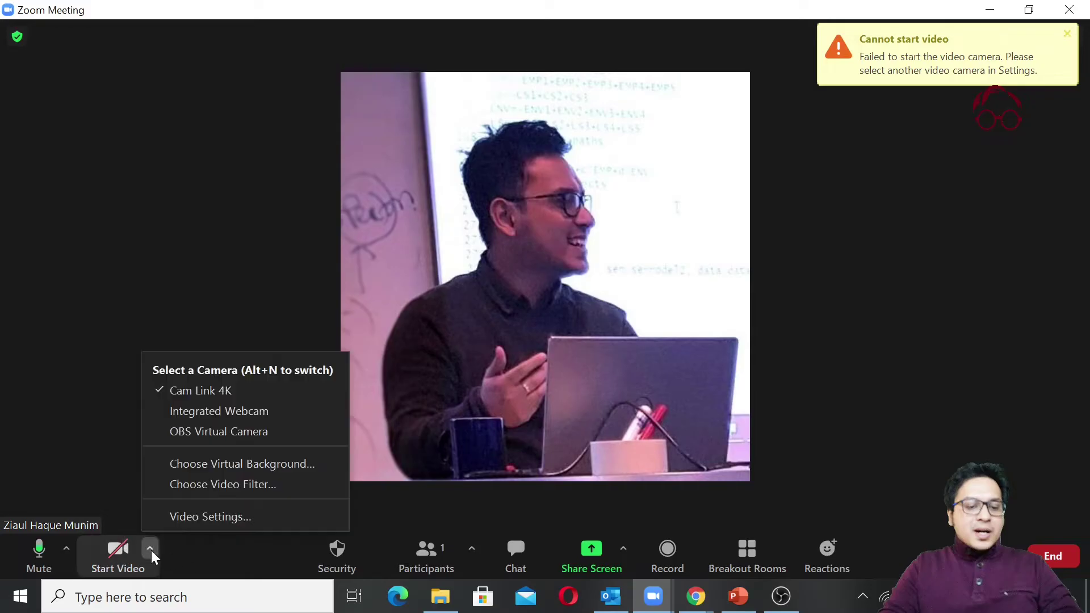
pyautogui.click(281, 418)
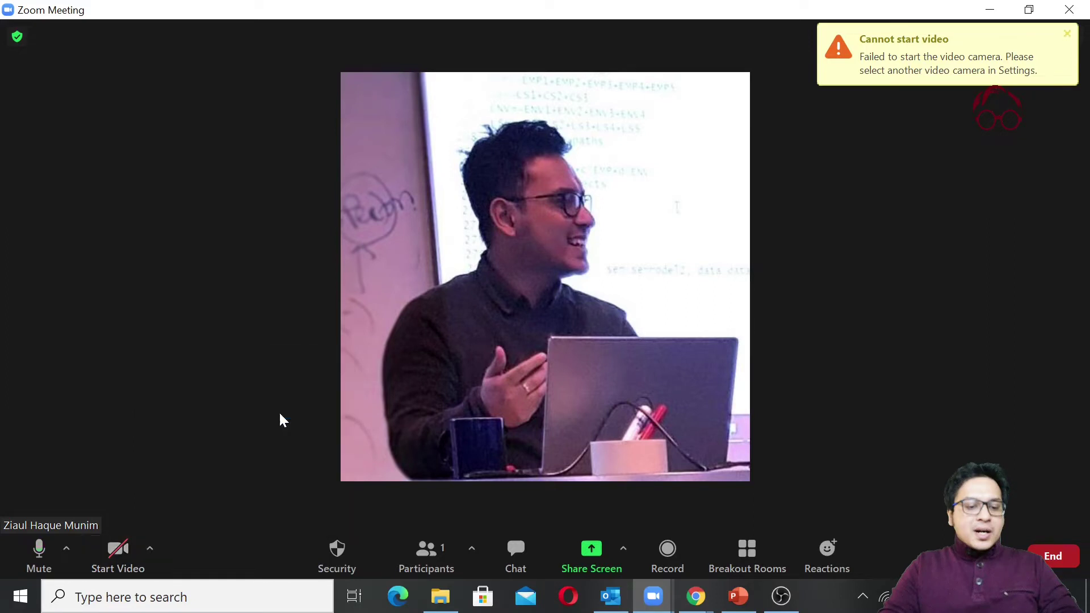
pyautogui.click(117, 548)
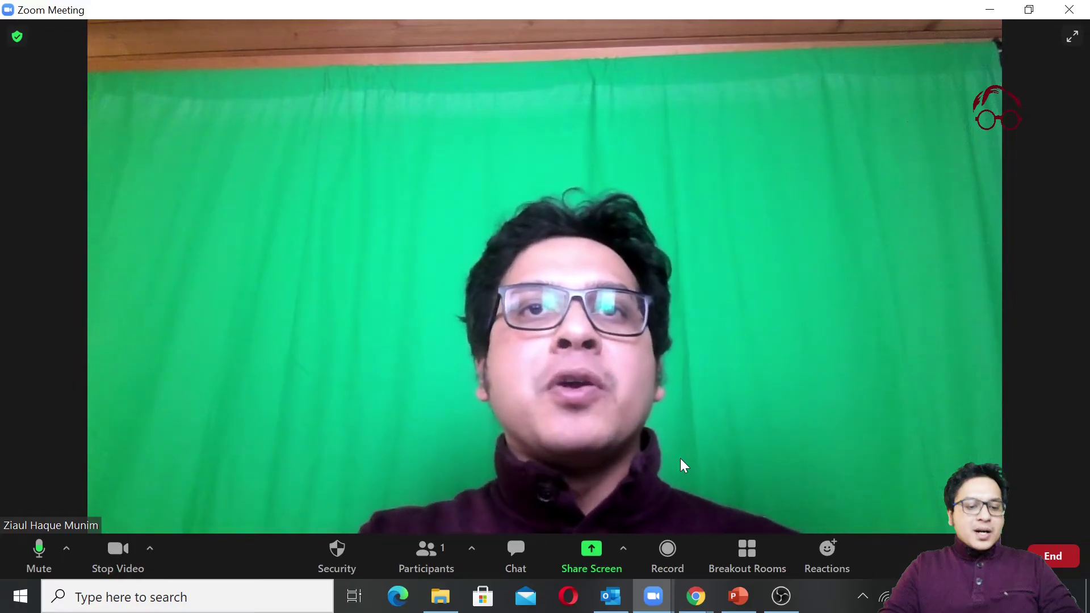
pyautogui.click(590, 565)
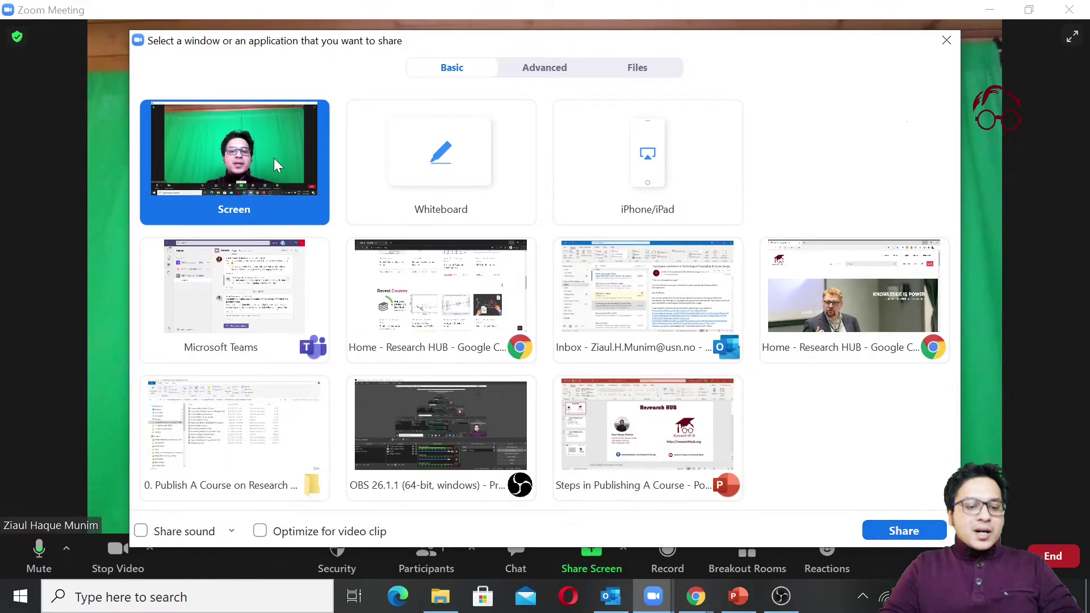
pyautogui.click(906, 531)
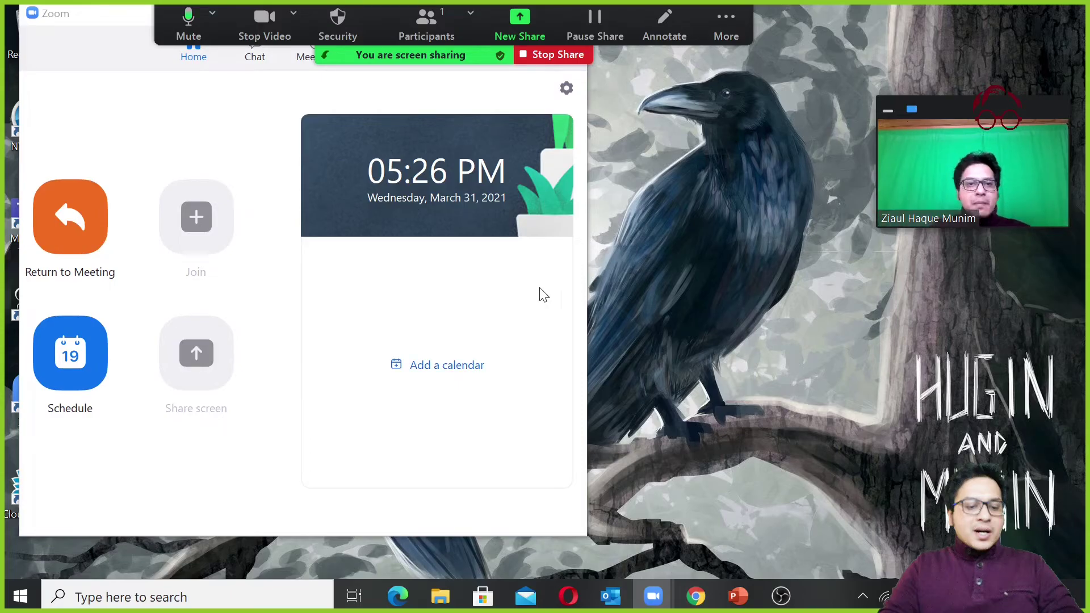
# - Preview the Blur background, apply the "arctic shipping1" image as the virtual background, and close the settings
pyautogui.click(293, 14)
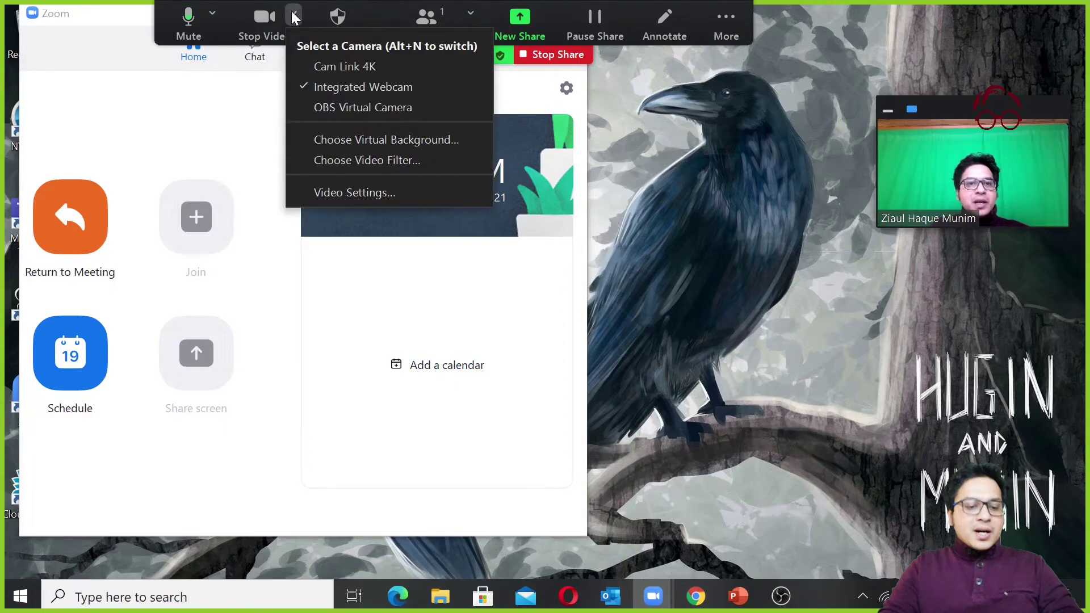
pyautogui.click(365, 141)
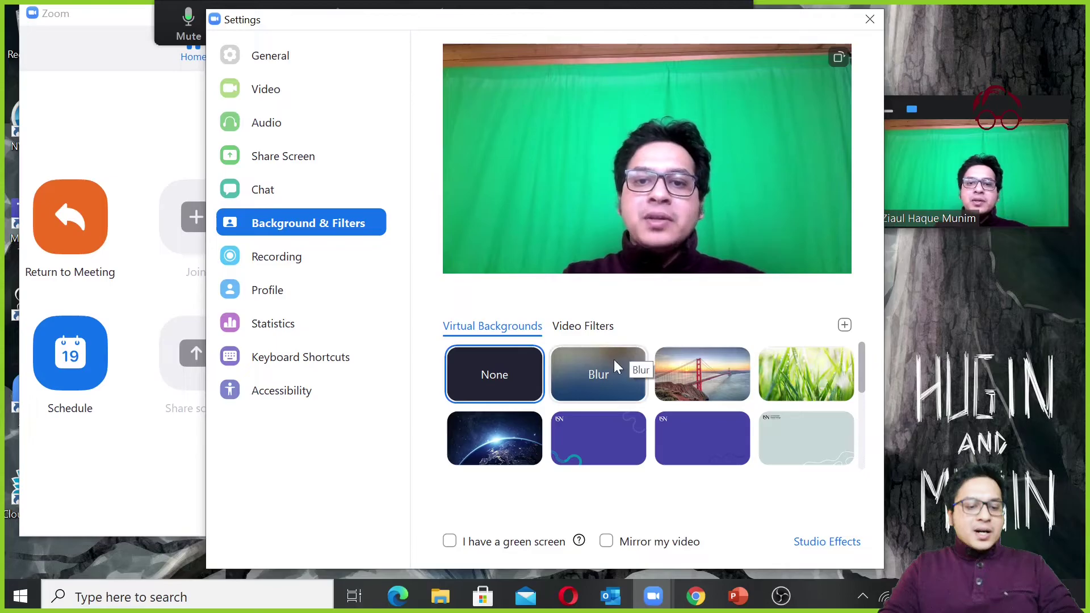
pyautogui.click(603, 370)
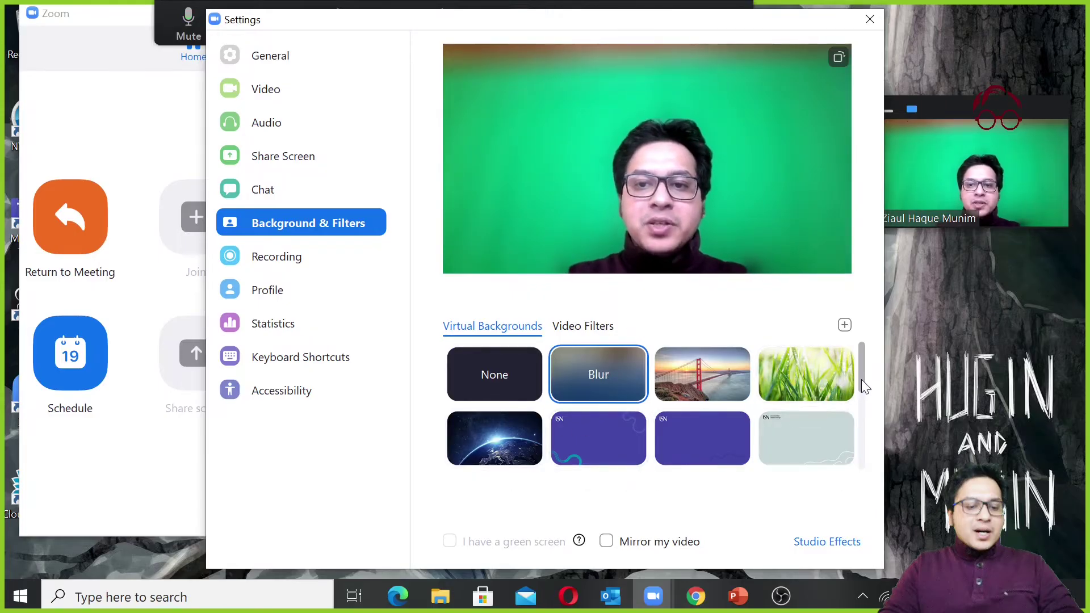
pyautogui.moveTo(861, 381); pyautogui.dragTo(863, 386)
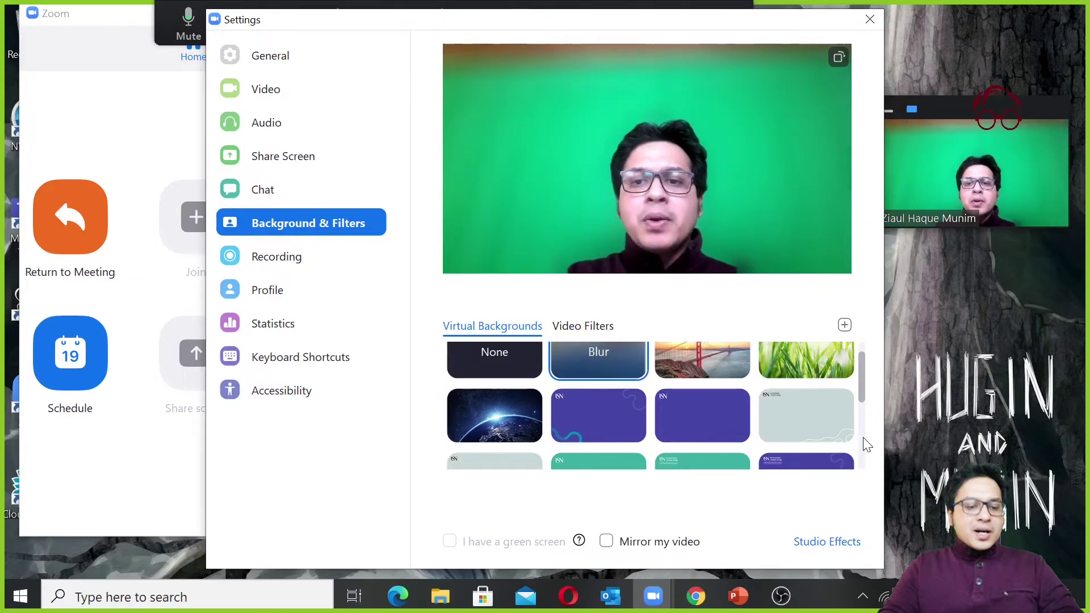
pyautogui.scroll(-3, 865, 444)
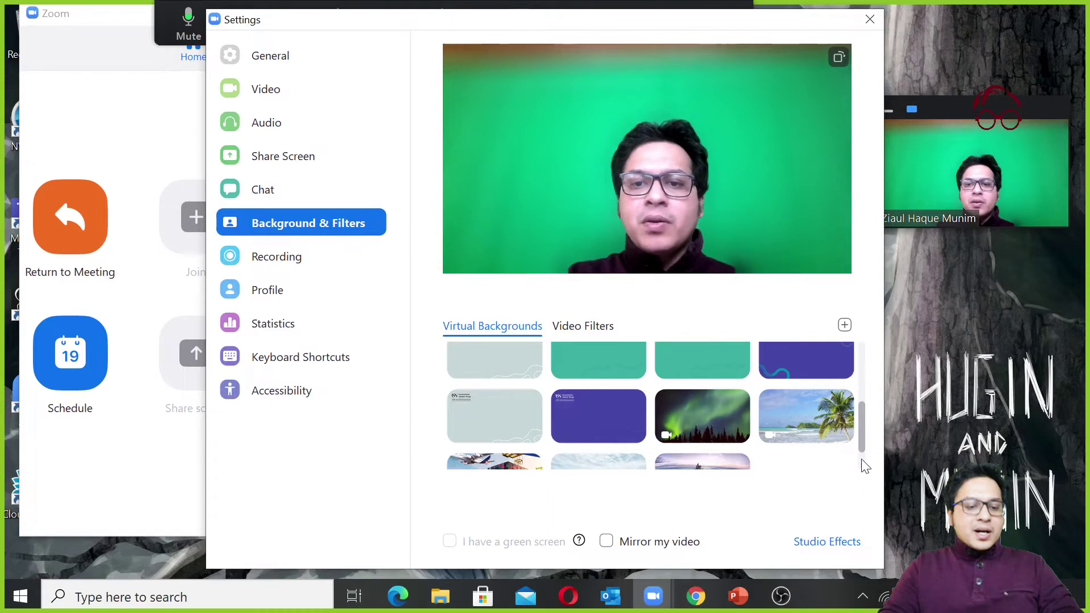
pyautogui.scroll(-2, 862, 465)
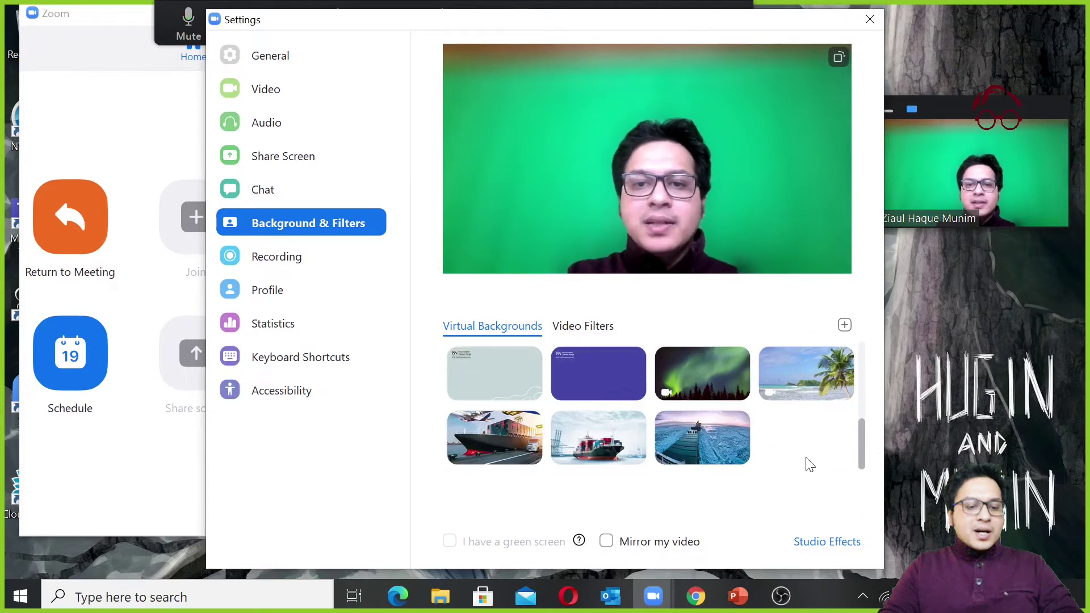
pyautogui.click(693, 447)
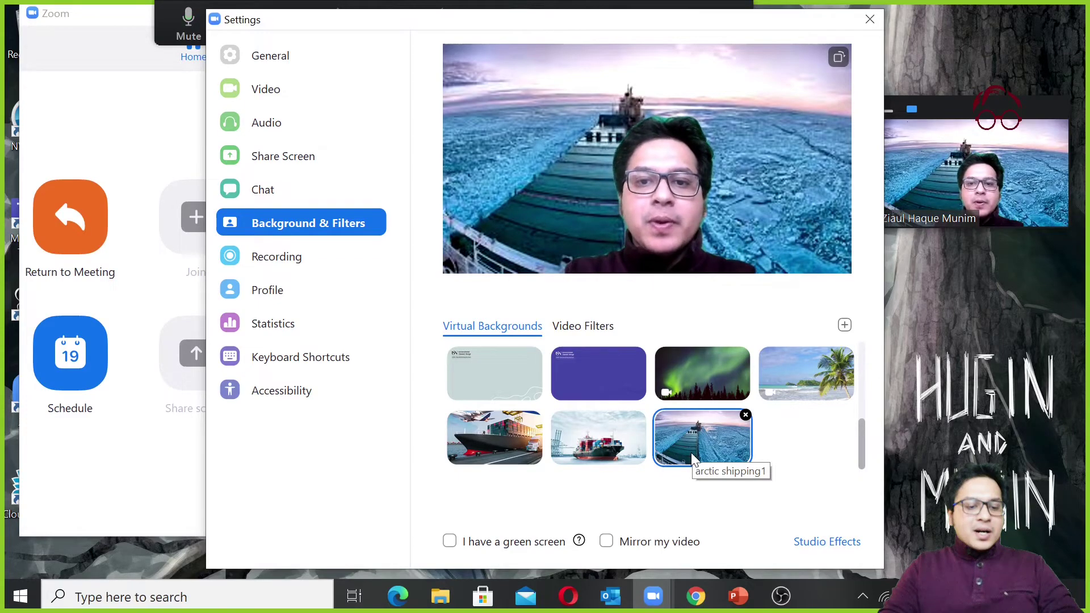
pyautogui.click(299, 56)
pyautogui.click(870, 17)
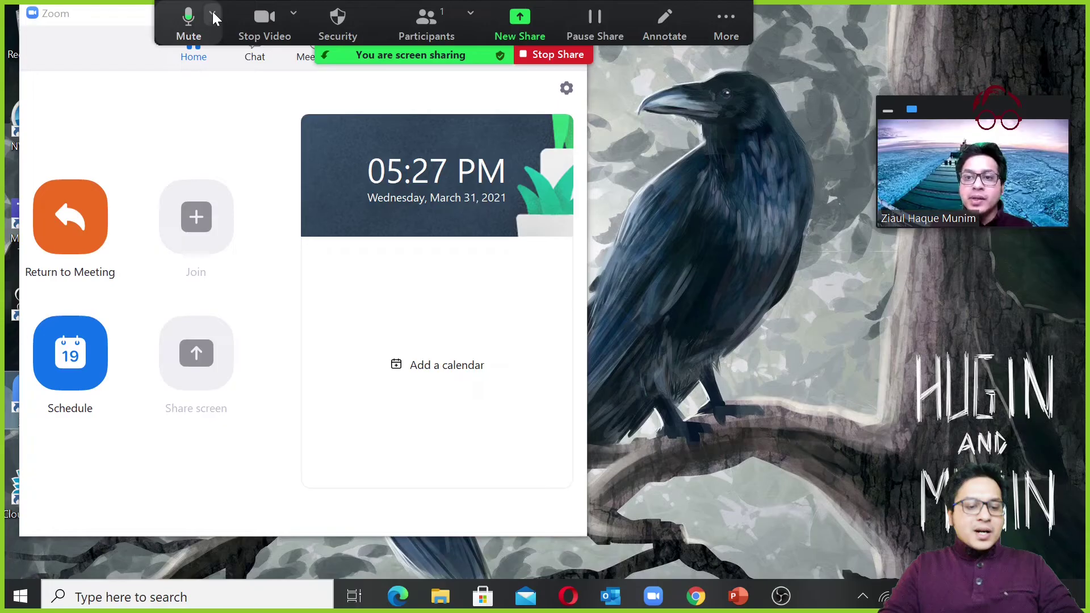
# - Examine the available microphone and speaker choices and the additional meeting controls for the screen share
pyautogui.click(214, 14)
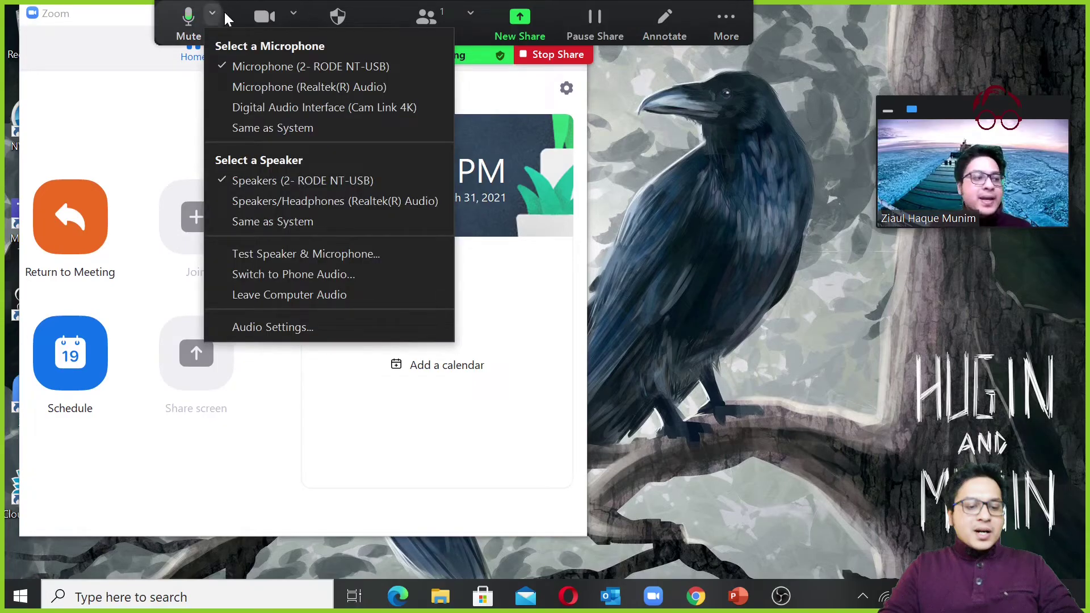
pyautogui.click(227, 15)
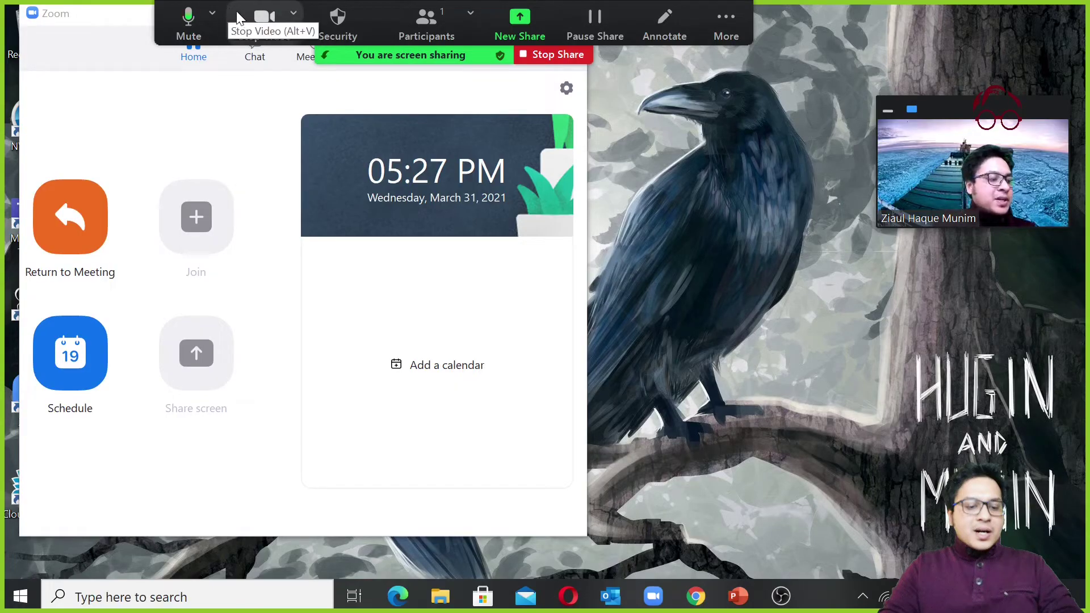
pyautogui.click(212, 13)
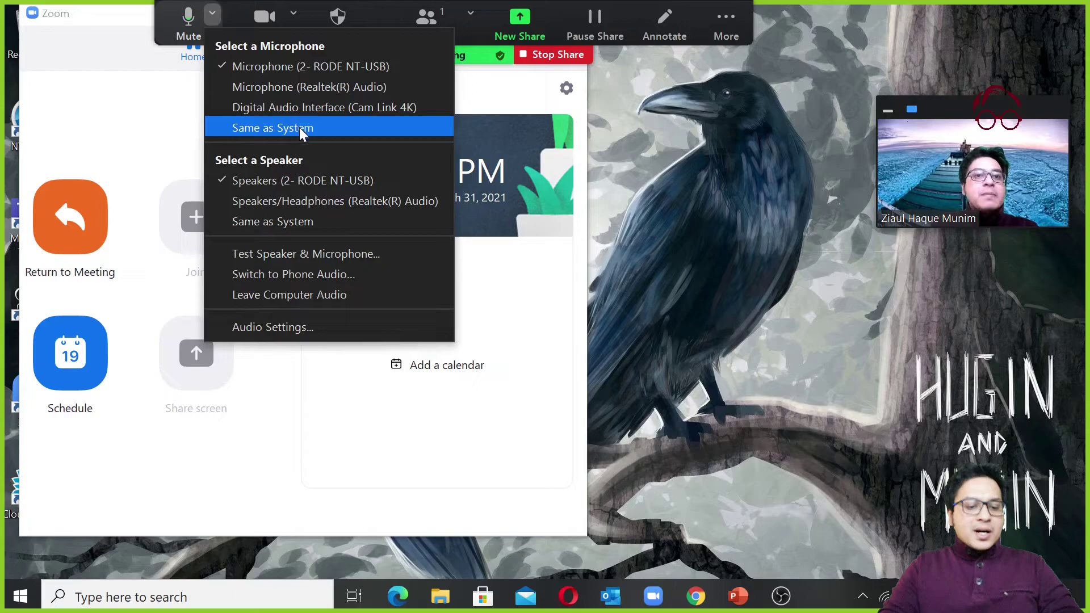
pyautogui.click(711, 301)
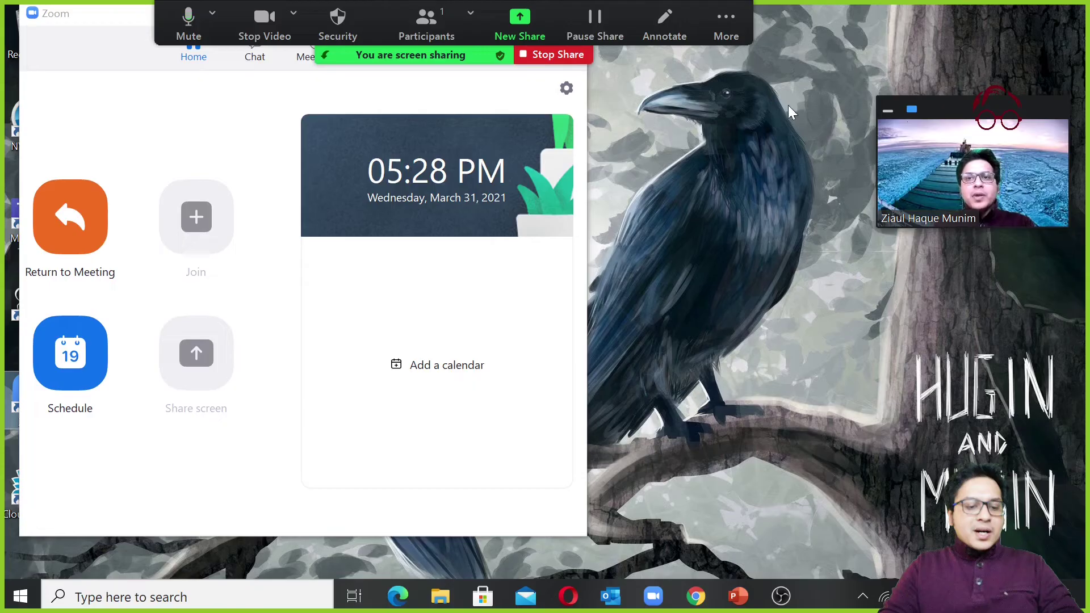
pyautogui.click(751, 32)
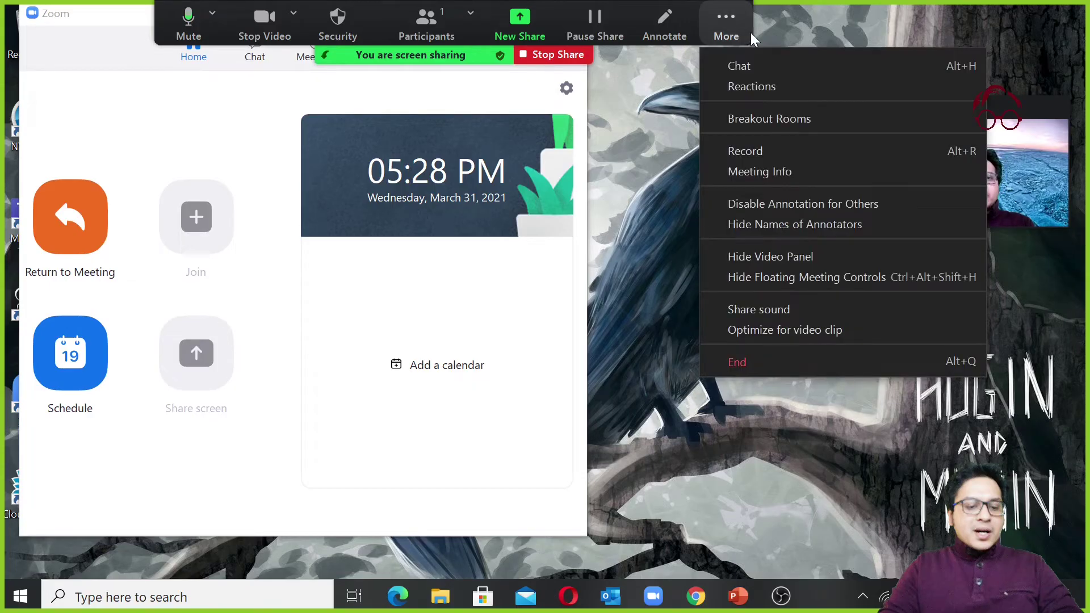
pyautogui.click(748, 29)
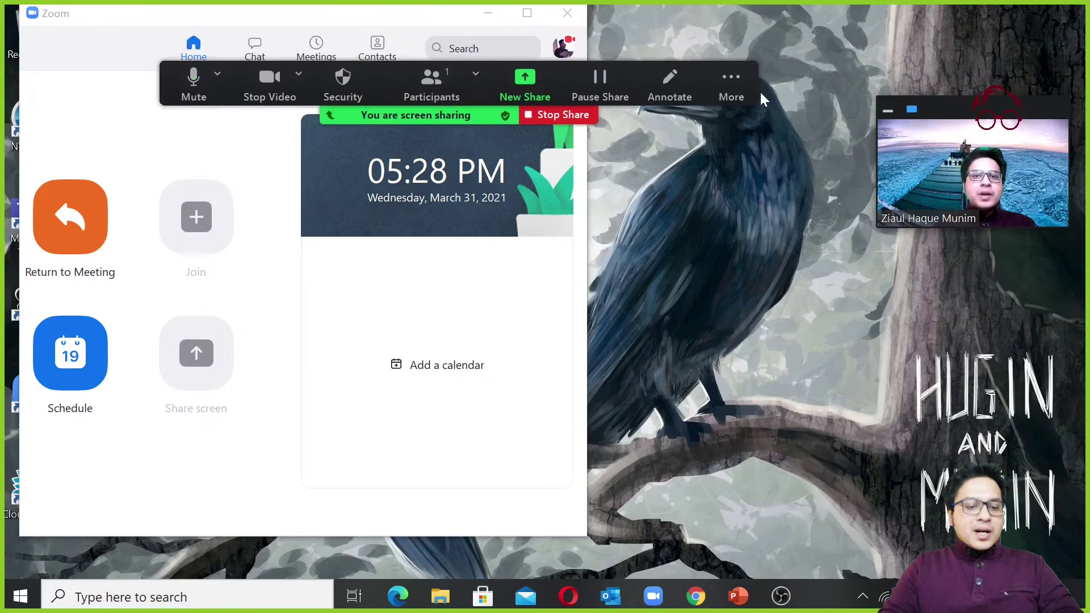
# - Minimize the Zoom window, switch to the "Steps in Publishing A Course" presentation in PowerPoint, and start its slide show
pyautogui.click(489, 15)
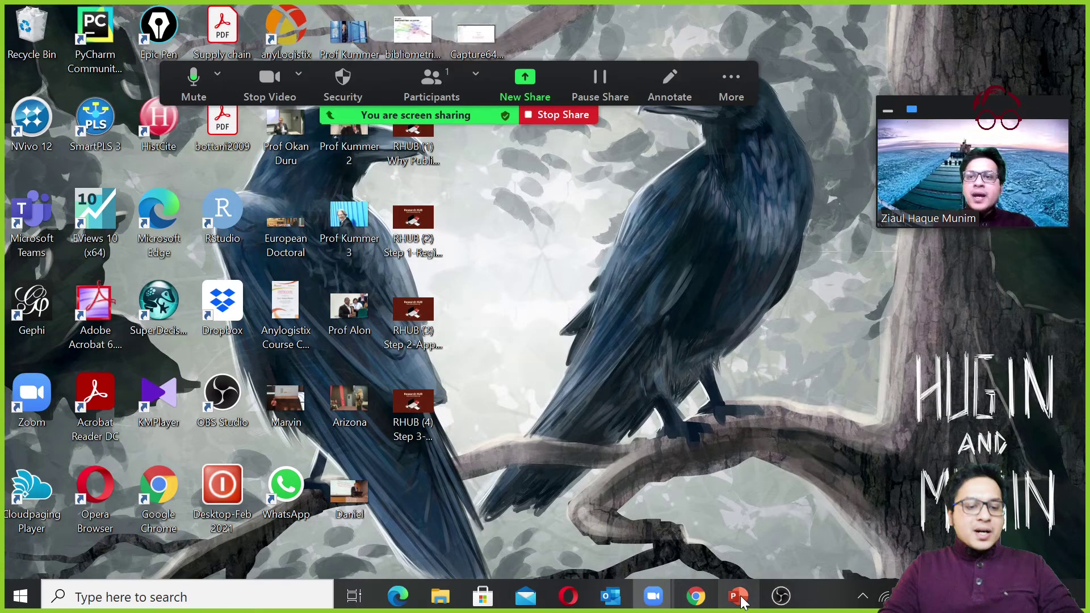
pyautogui.moveTo(740, 597)
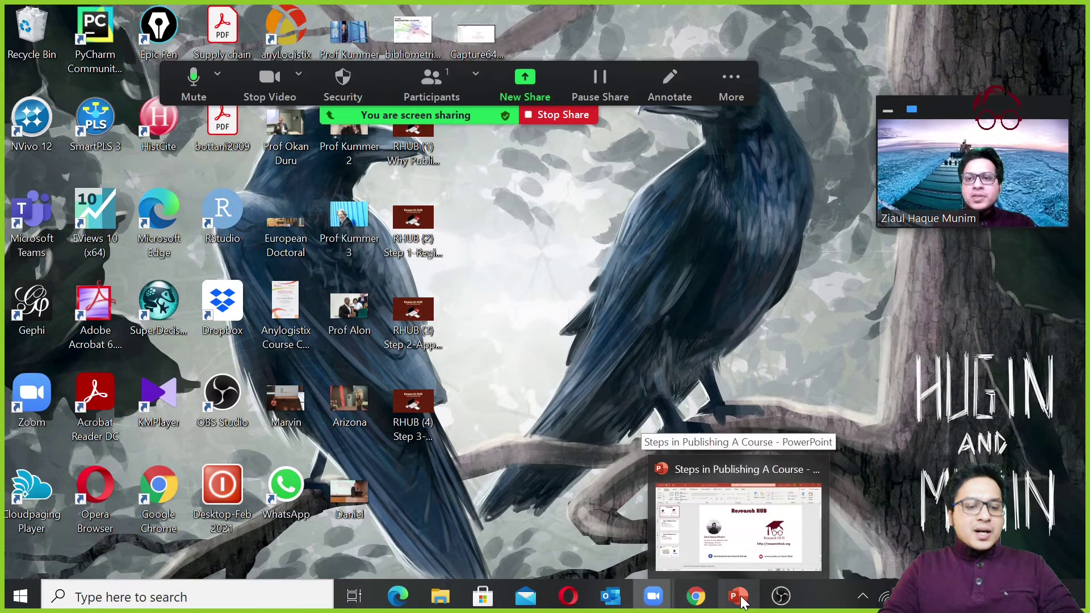
pyautogui.click(740, 597)
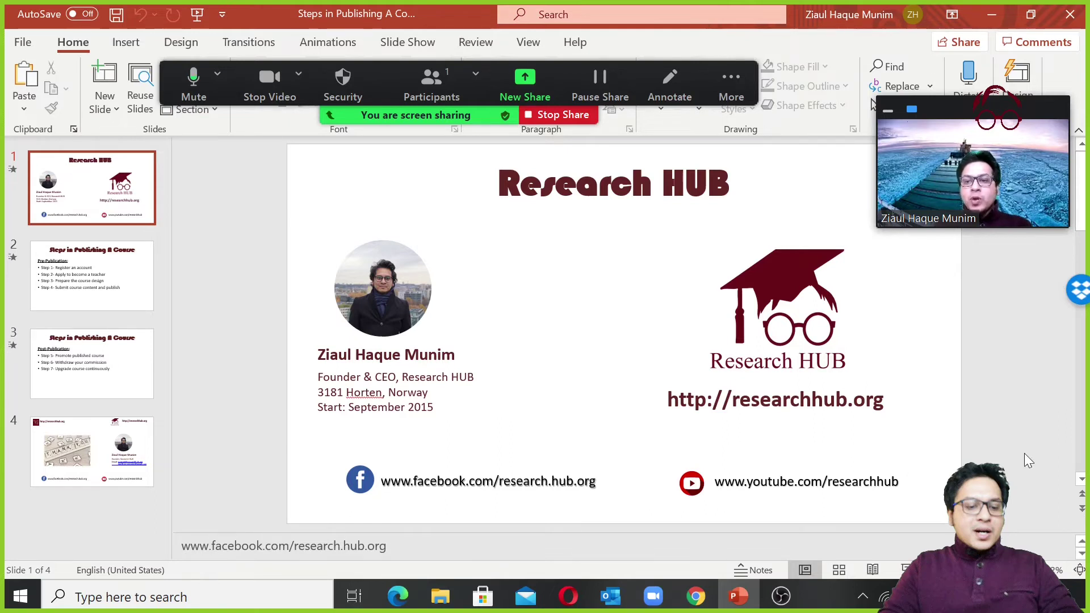
pyautogui.press('F5')
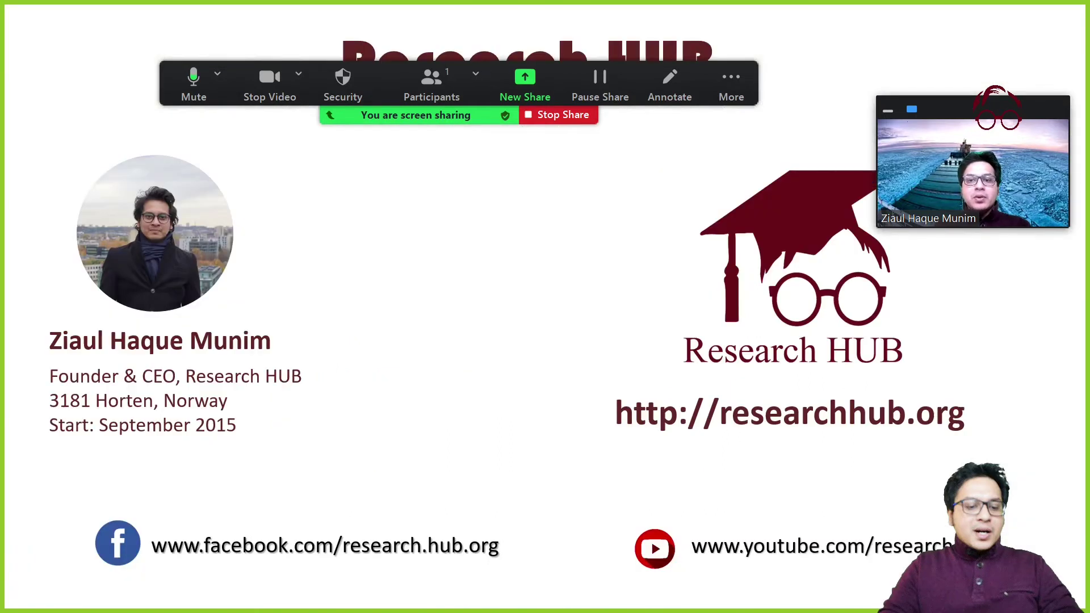
# - Find the Record option among the additional meeting controls and advance the slide show to the second slide
pyautogui.click(730, 81)
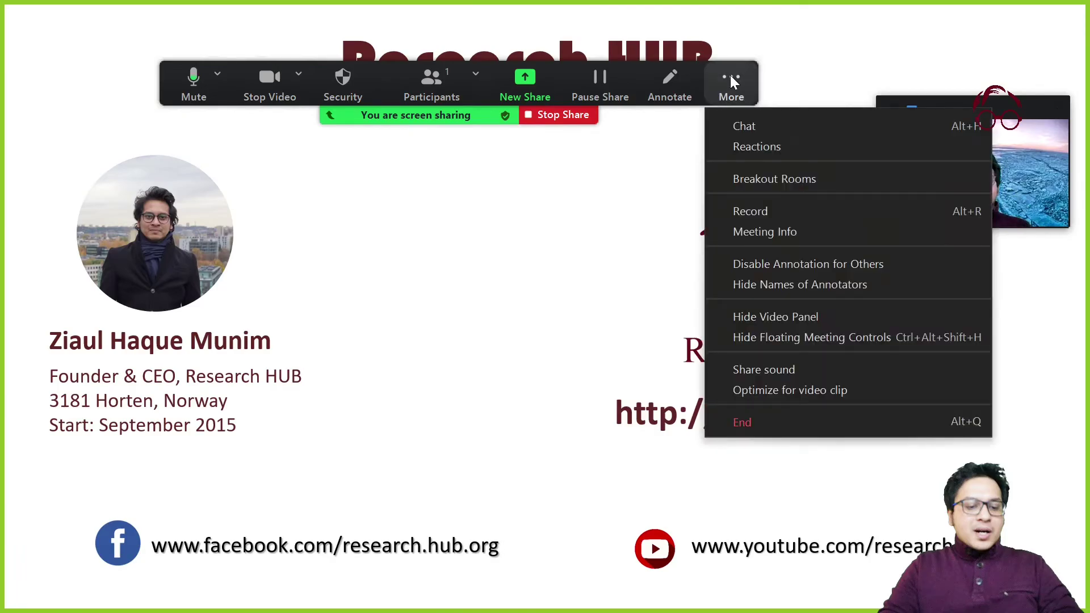
pyautogui.click(744, 210)
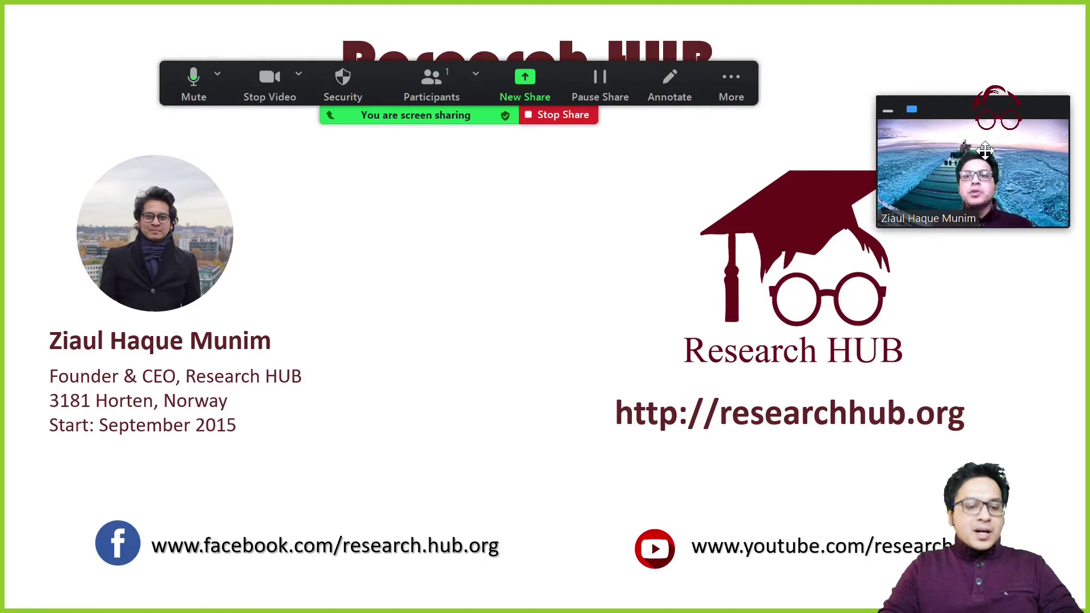
pyautogui.click(525, 310)
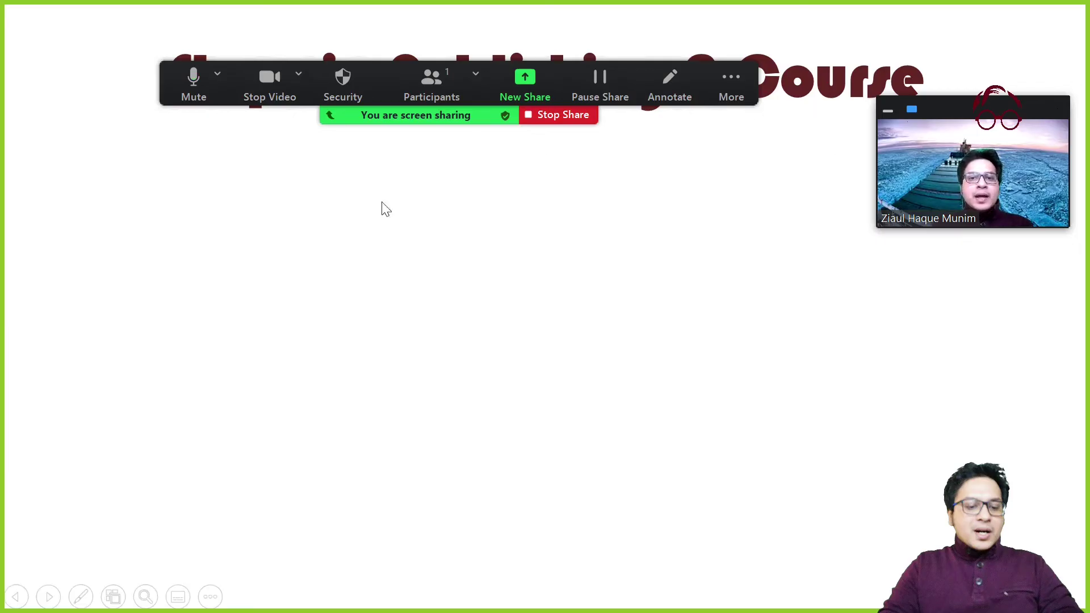
# - Open the annotation tools, examine the drawing, format and clear options, and close the annotation tools
pyautogui.click(672, 89)
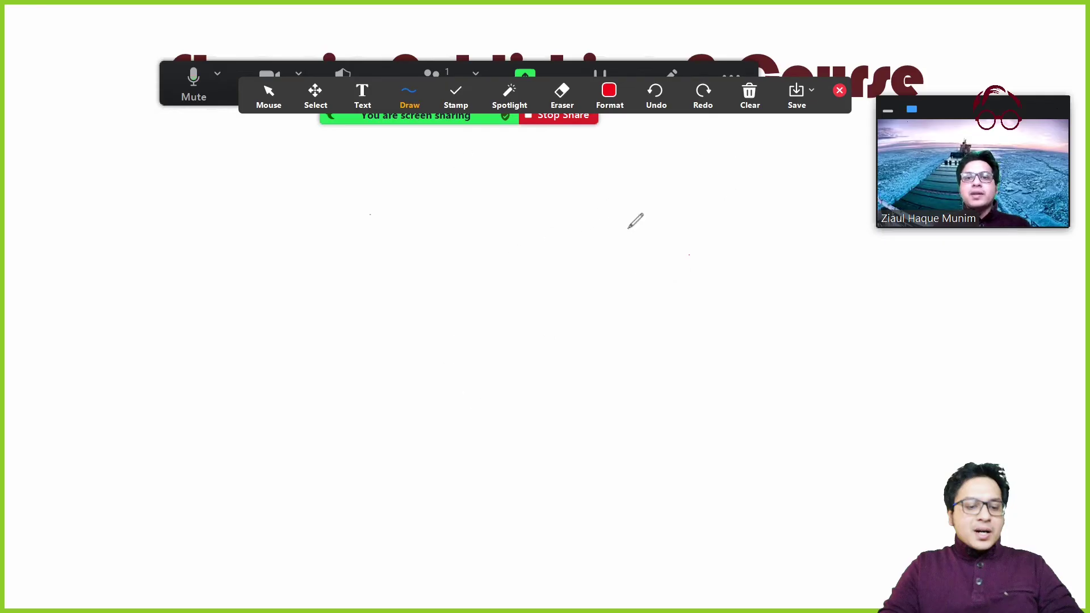
pyautogui.click(750, 97)
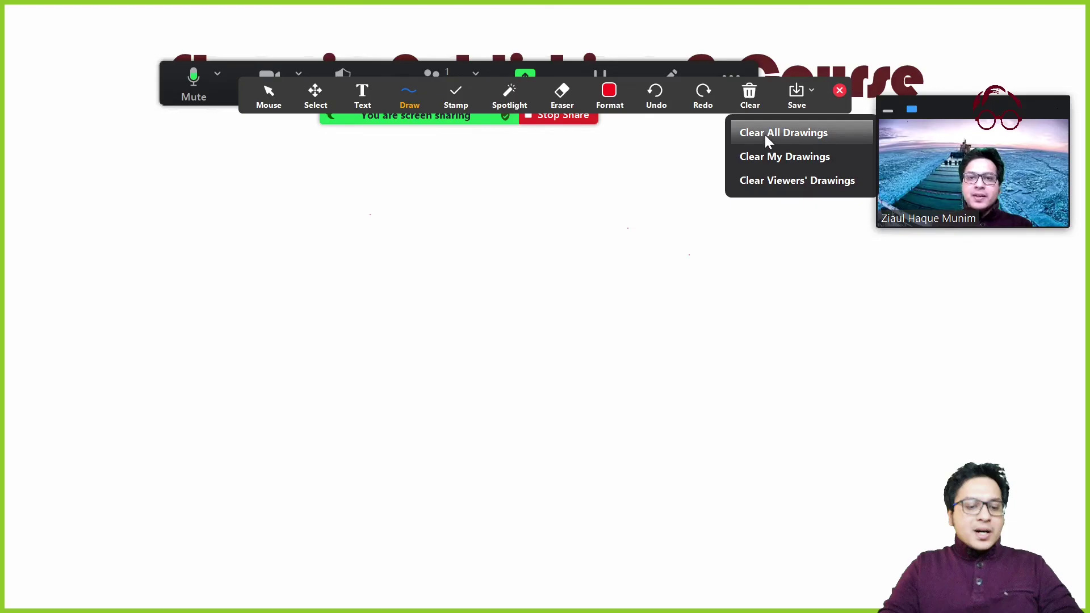
pyautogui.click(624, 92)
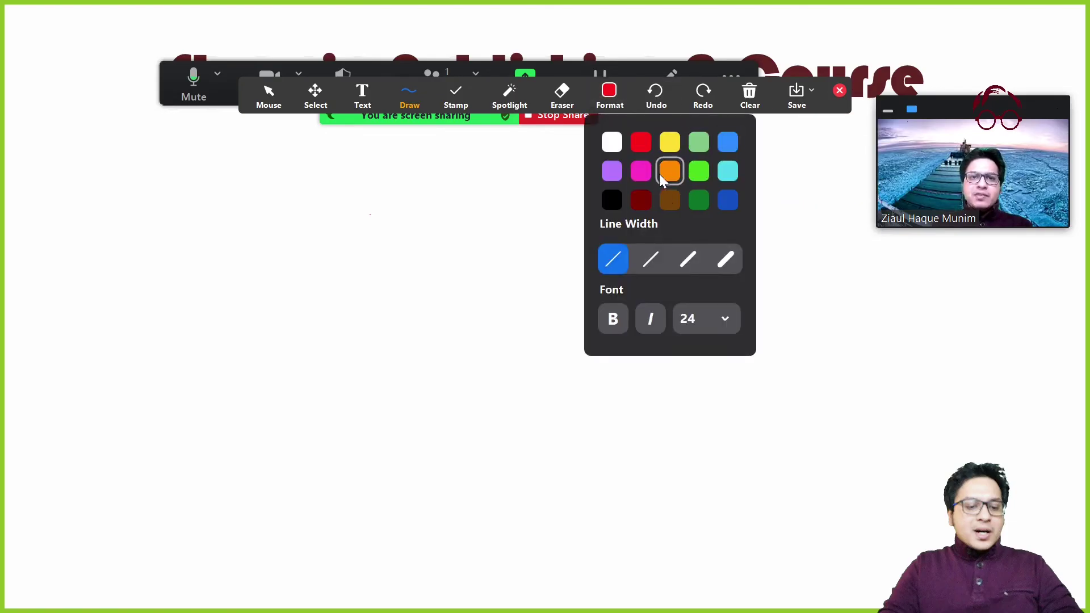
pyautogui.click(413, 95)
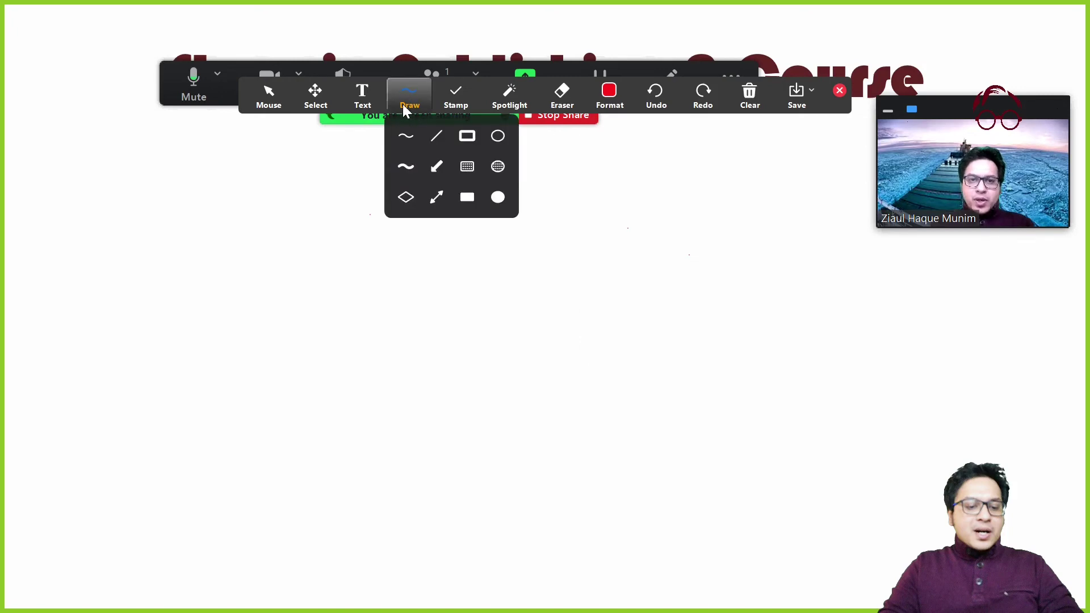
pyautogui.click(409, 162)
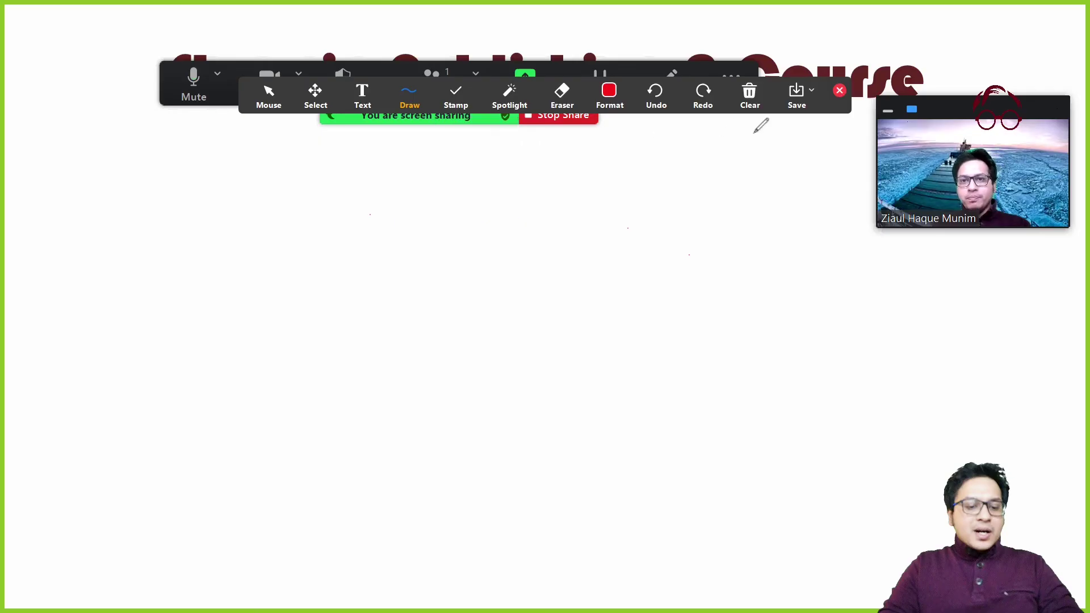
pyautogui.click(750, 94)
pyautogui.click(839, 91)
pyautogui.click(839, 91)
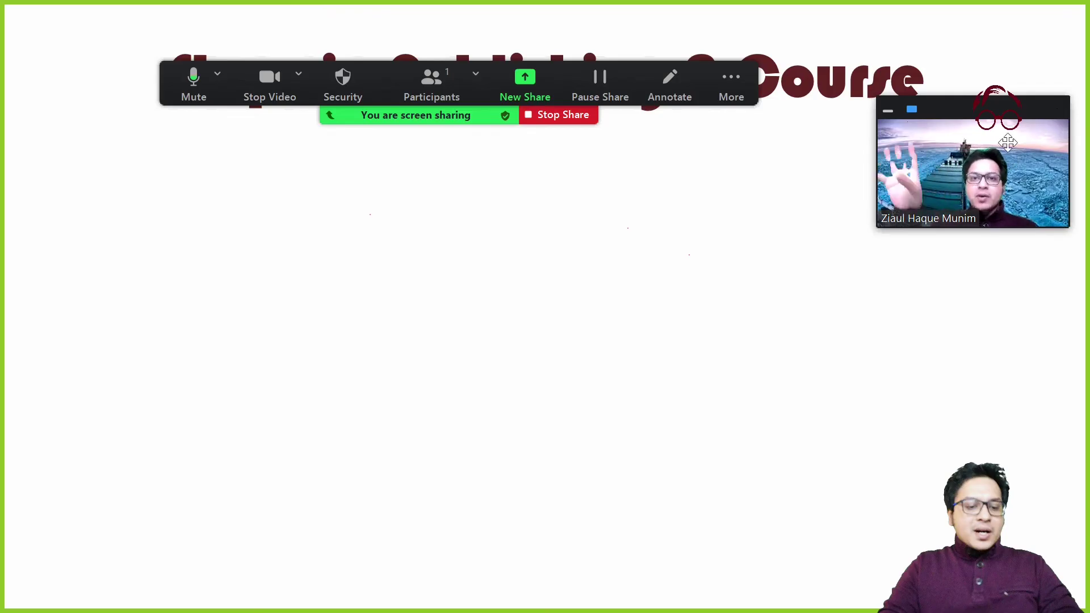
pyautogui.click(222, 81)
pyautogui.click(120, 173)
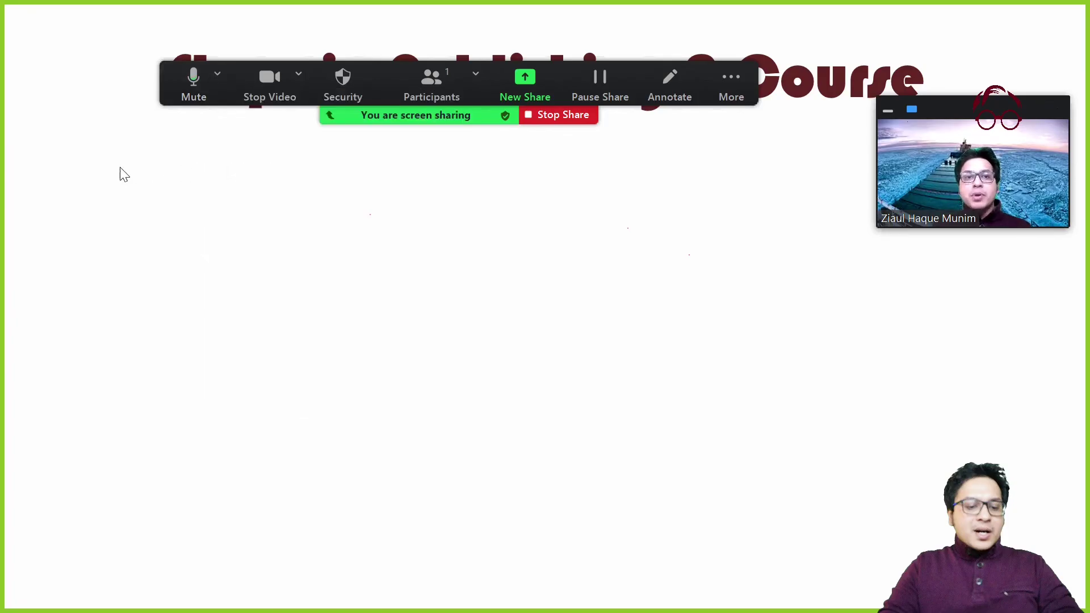